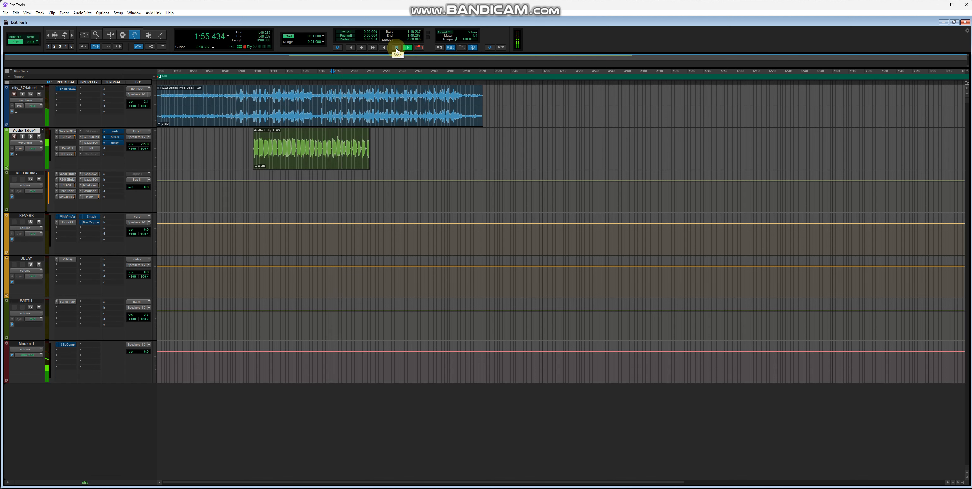
Unmute the verb send on the Audio 1.dup1 track during playback, set playback to start near 1:49, and stop the transport.
right_click(118, 131)
left_click(125, 133)
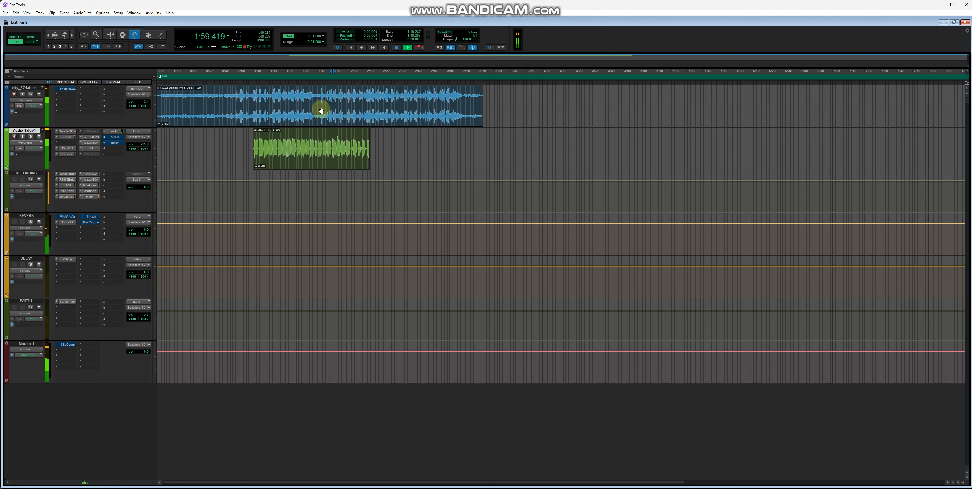
left_click(333, 83)
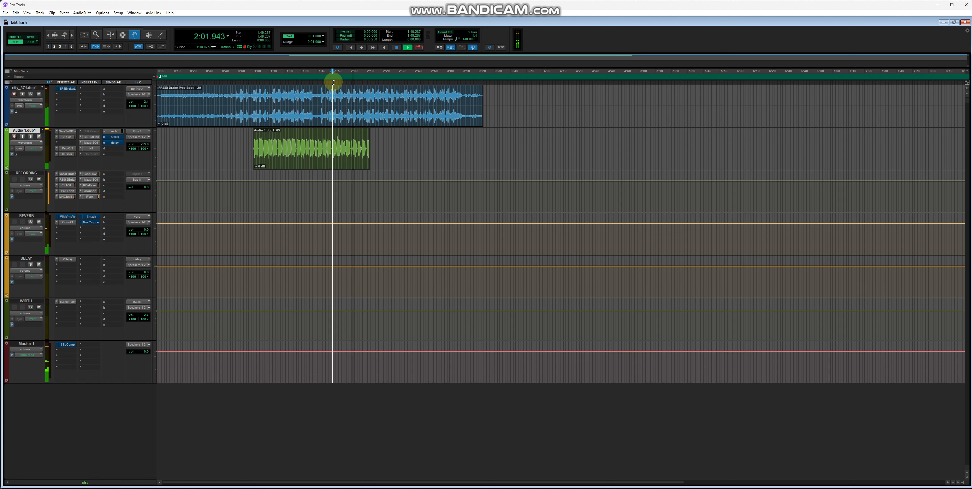
left_click(398, 48)
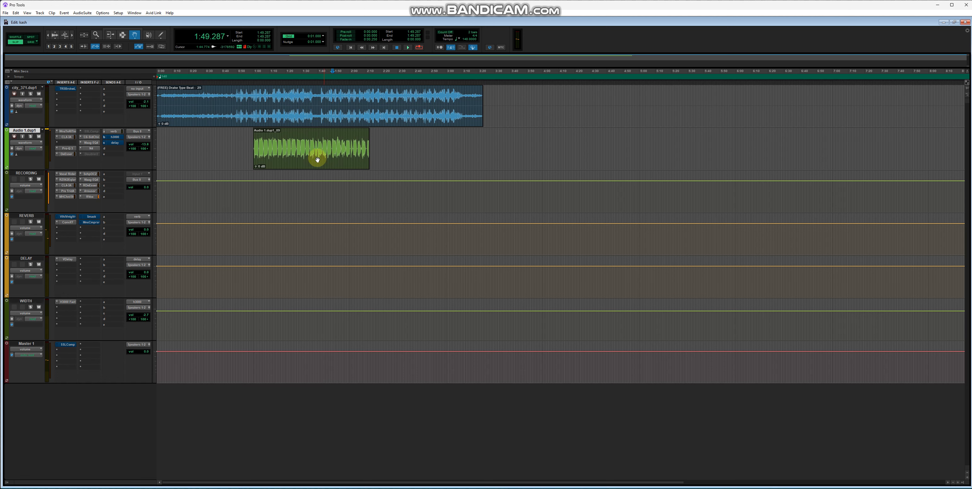
Select the RECORDING track and examine the settings of its Vocal Rider and RZ062A Equalizer inserts.
left_click(32, 174)
left_click(66, 173)
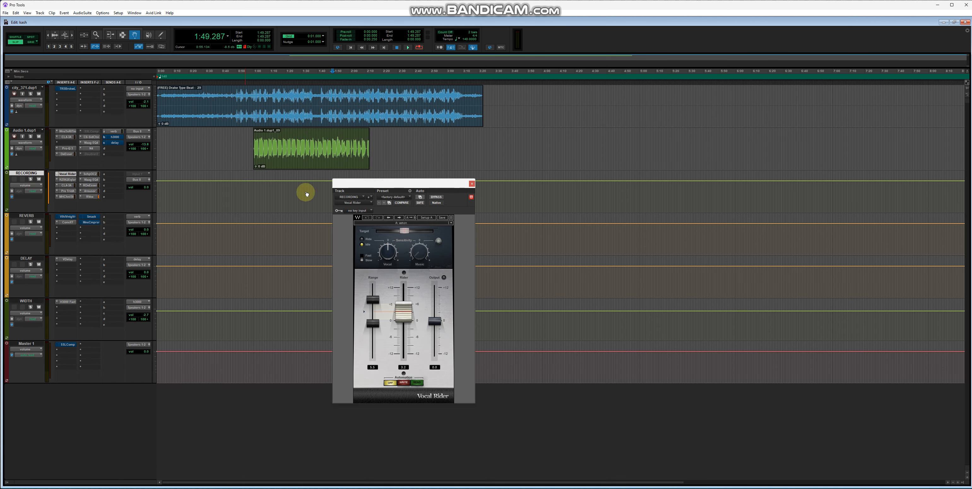
left_click_drag(373, 185, 390, 177)
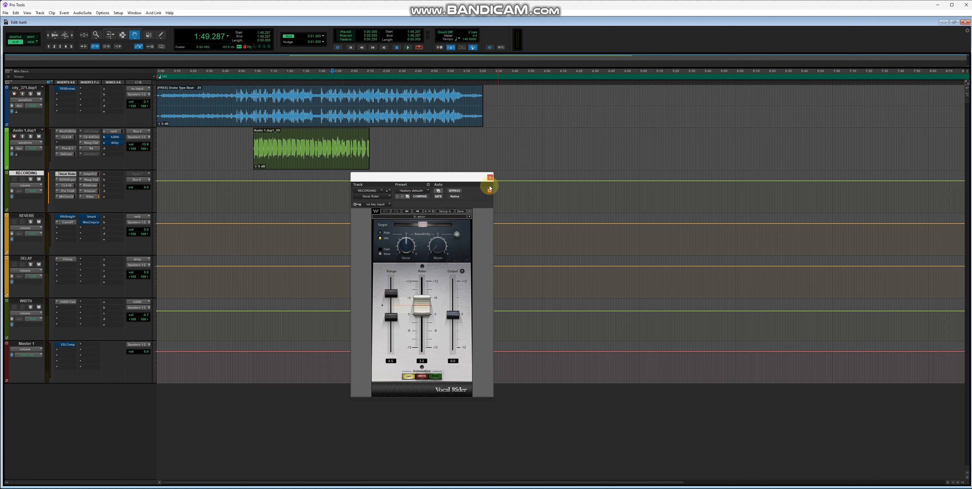
left_click(490, 177)
left_click(61, 181)
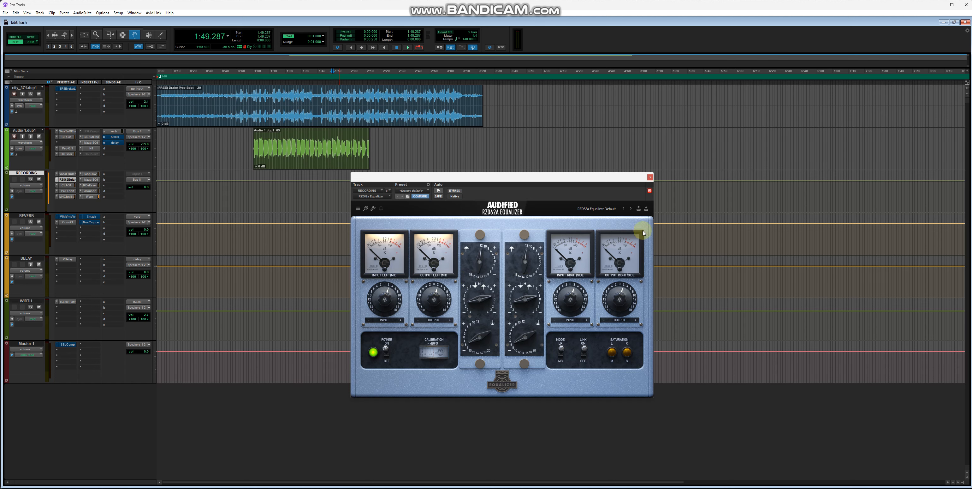
left_click(650, 177)
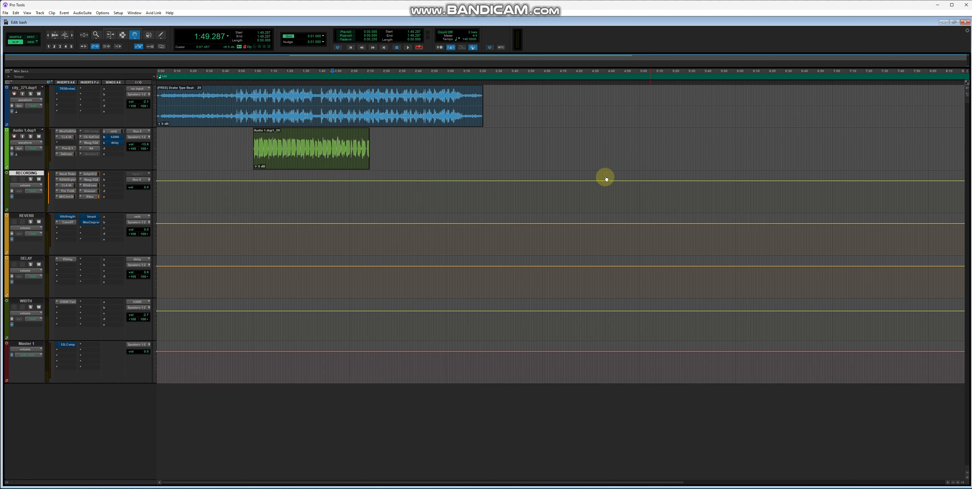
Examine the CLA-3A, Pre TridA and ChannelStrip3 inserts on the RECORDING track.
left_click(71, 185)
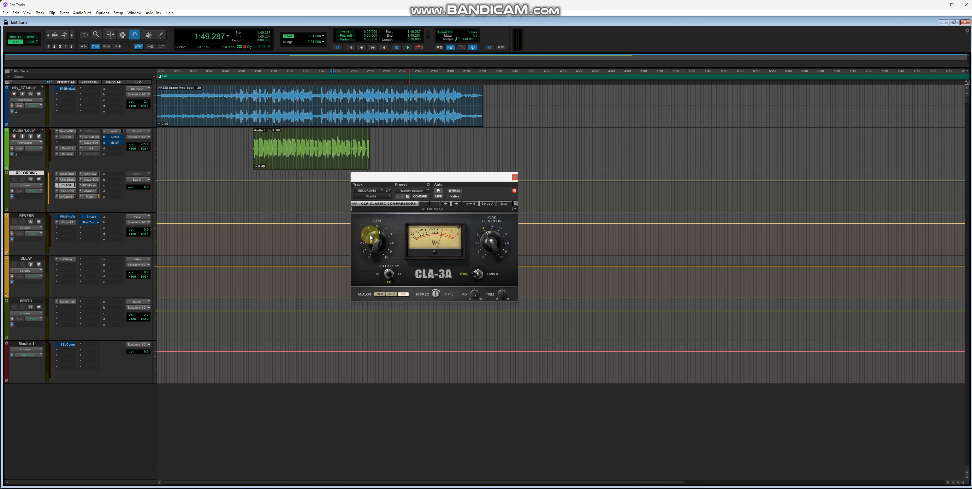
left_click(72, 192)
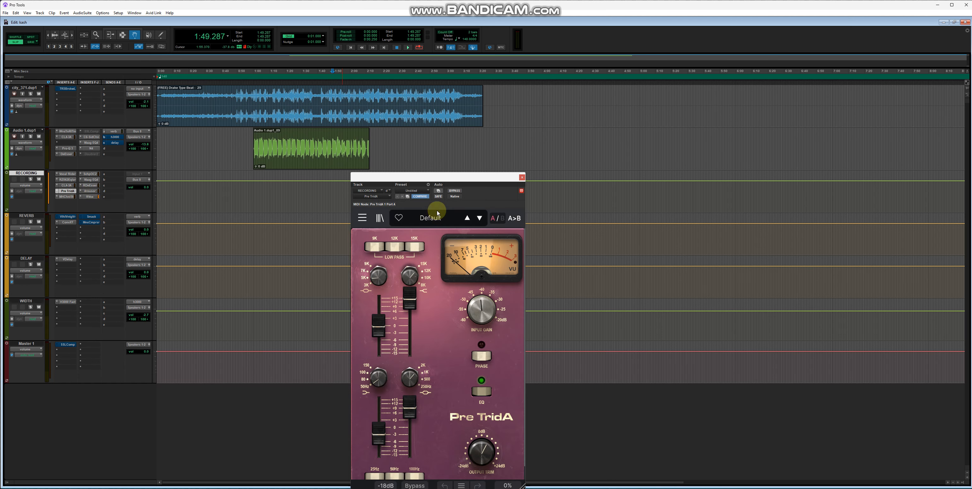
left_click_drag(434, 181, 434, 156)
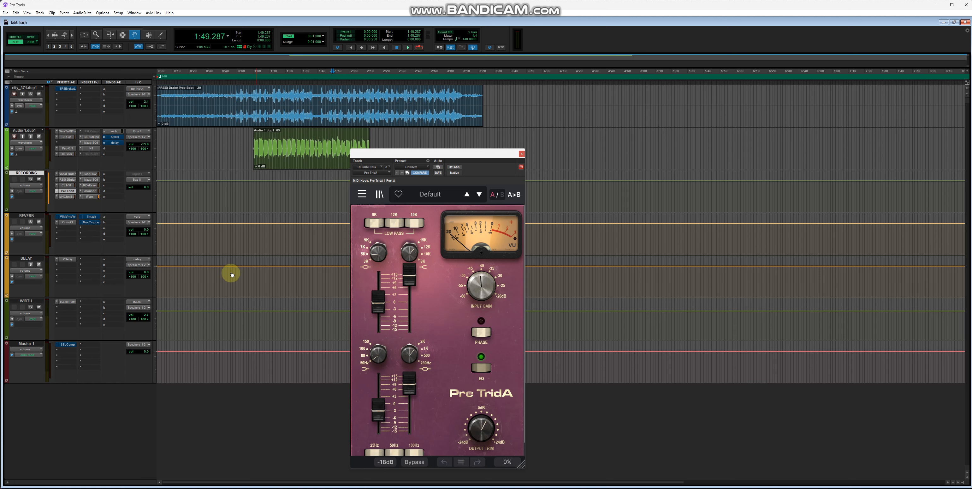
left_click(66, 196)
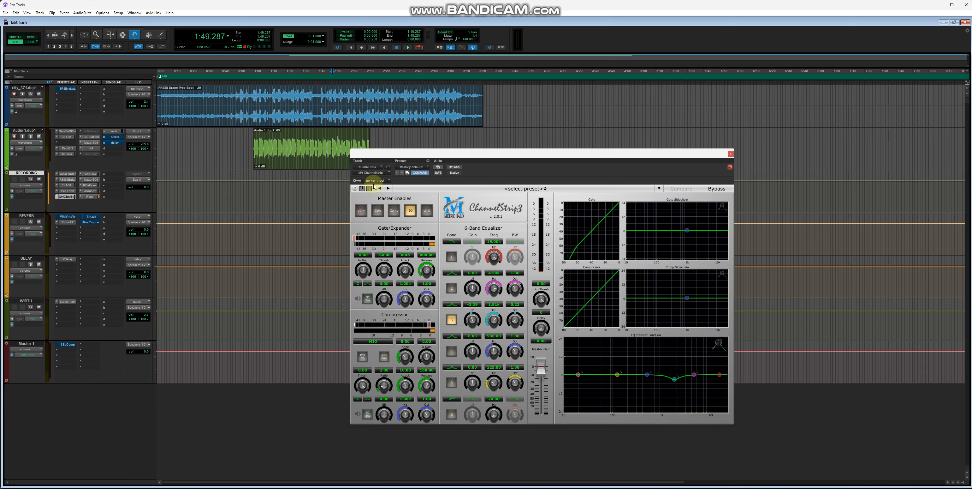
left_click_drag(441, 154, 368, 151)
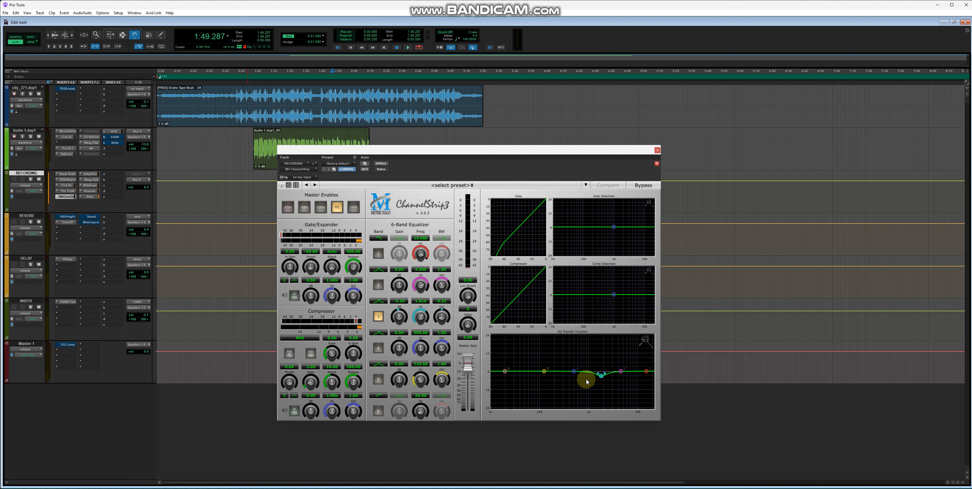
Inspect the Scheps Omni Channel insert on the RECORDING track at 150% interface size, including its embedded NS1 plug-in.
left_click(93, 175)
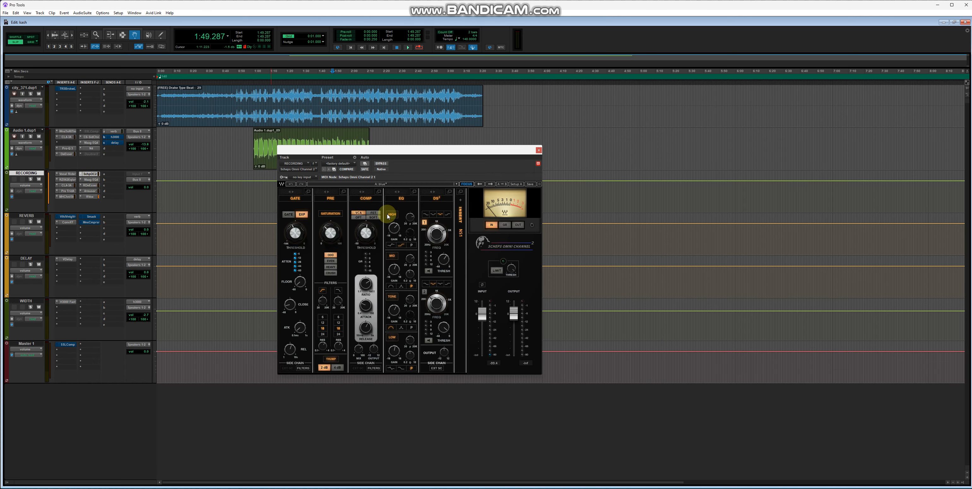
left_click(539, 185)
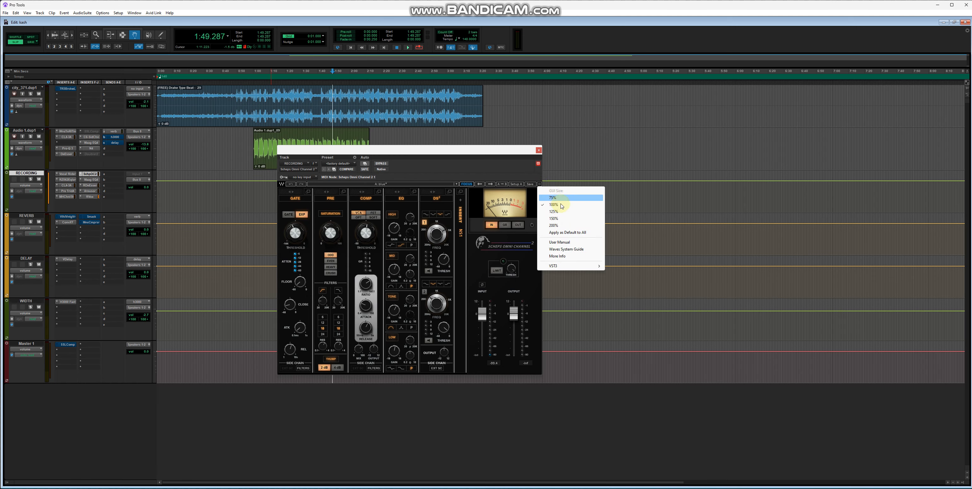
left_click(568, 218)
left_click_drag(486, 152, 513, 109)
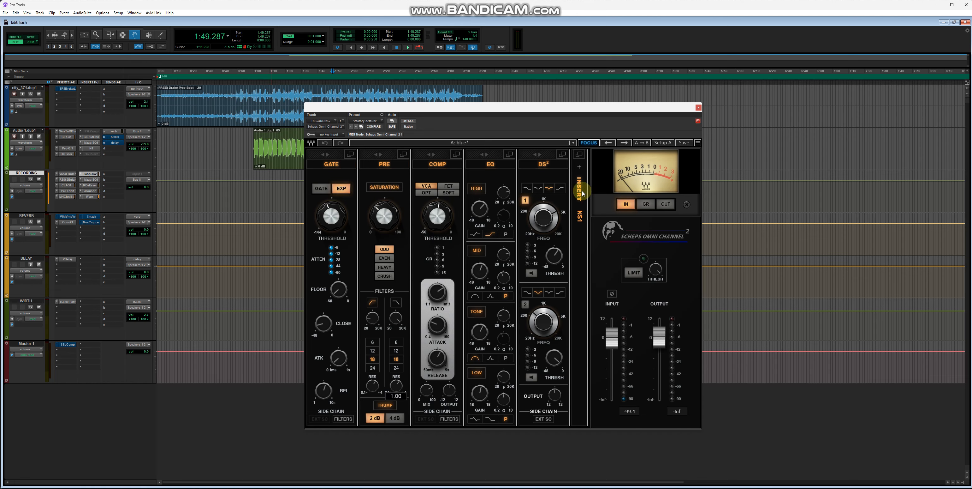
left_click(579, 154)
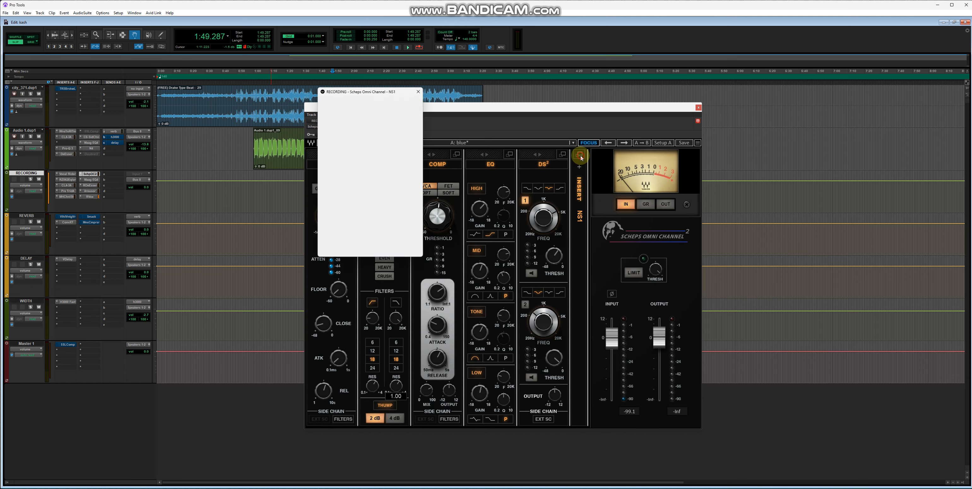
left_click(420, 89)
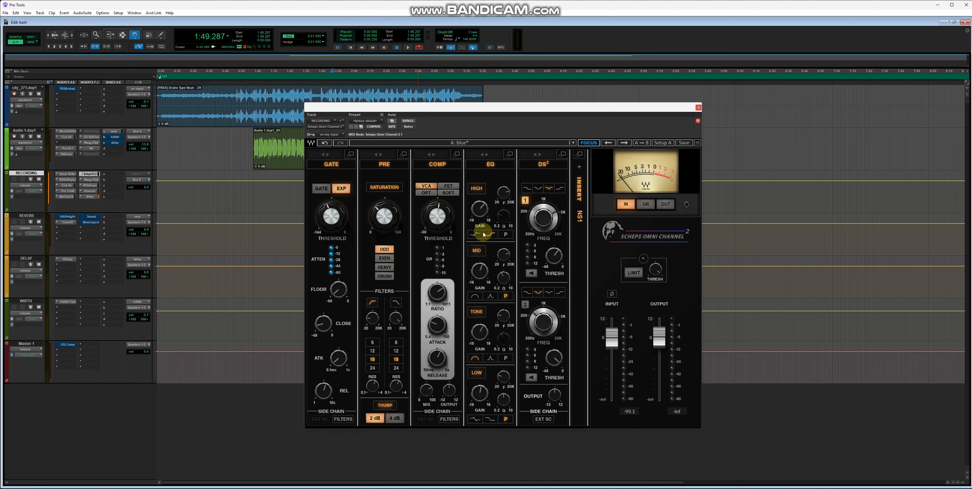
left_click(698, 108)
Examine the Maag EQ4, Renaissance DeEsser, Arousor and RVox inserts on the RECORDING track.
left_click(91, 180)
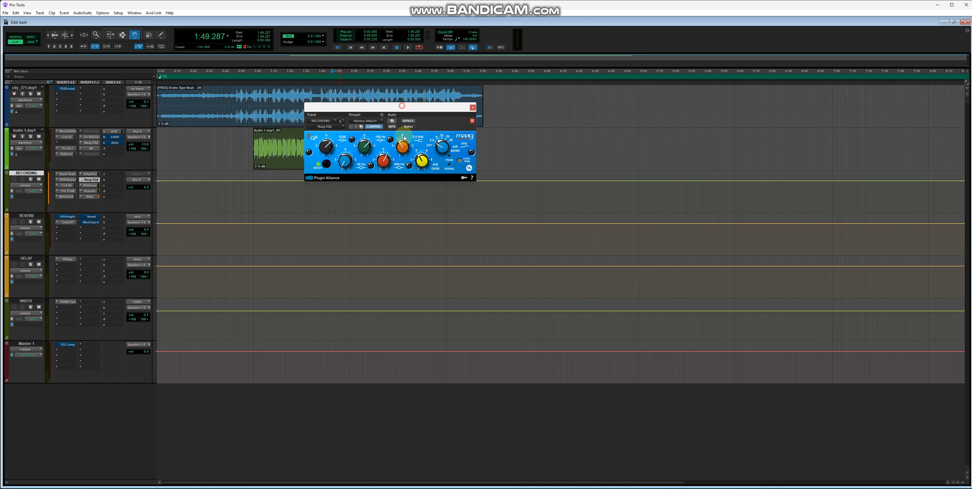
left_click_drag(402, 103, 411, 187)
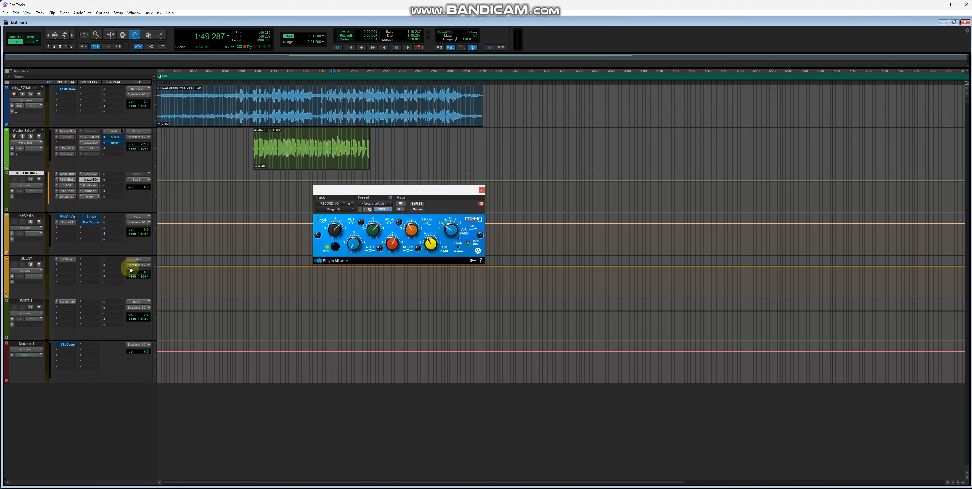
left_click(88, 185)
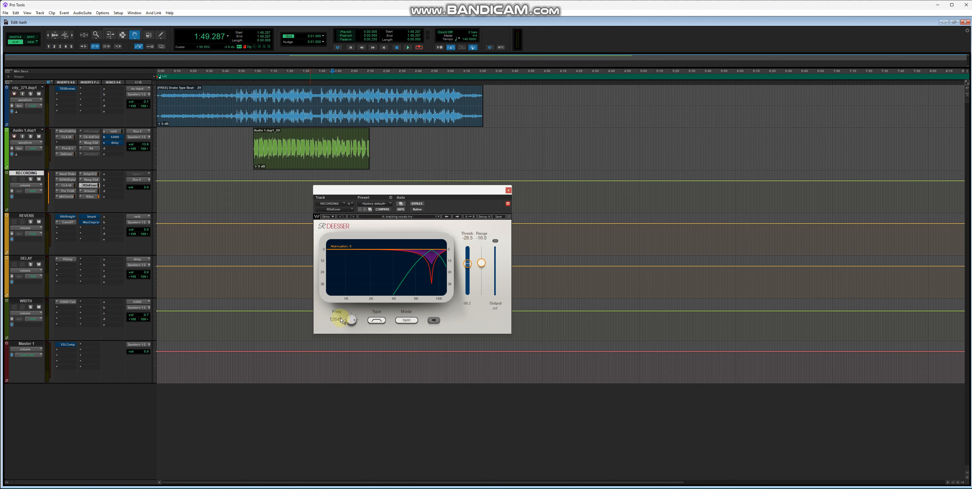
left_click(86, 191)
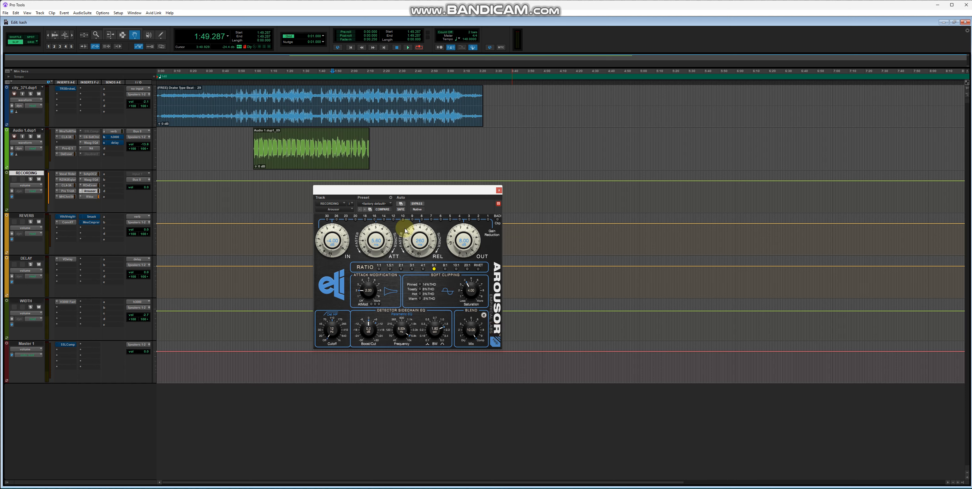
left_click_drag(330, 238, 338, 262)
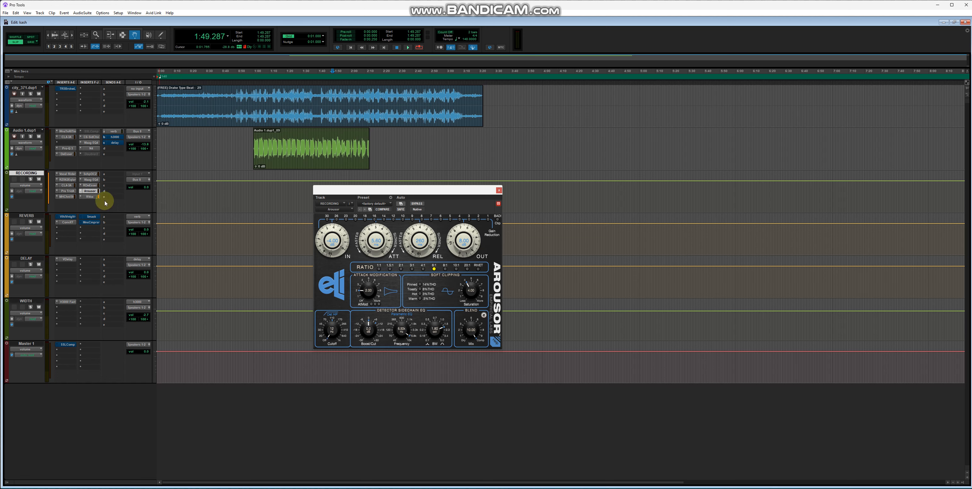
left_click(90, 196)
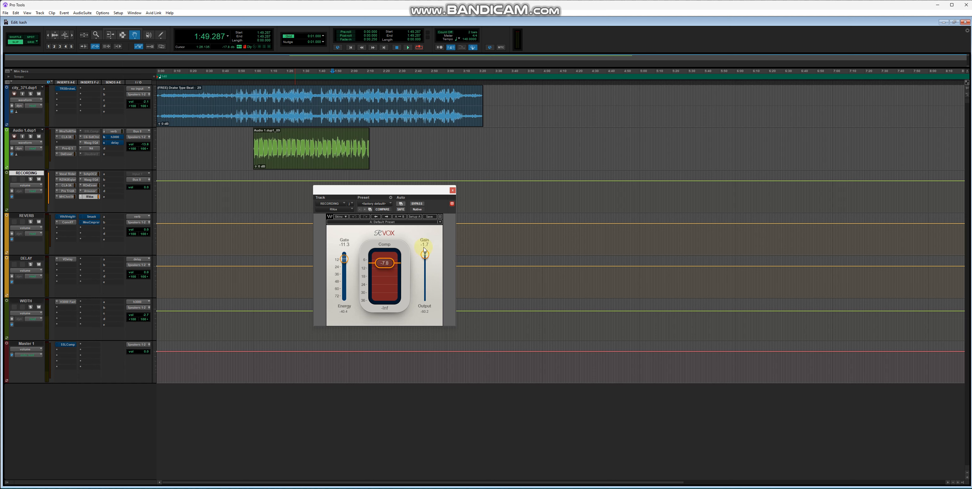
left_click(452, 190)
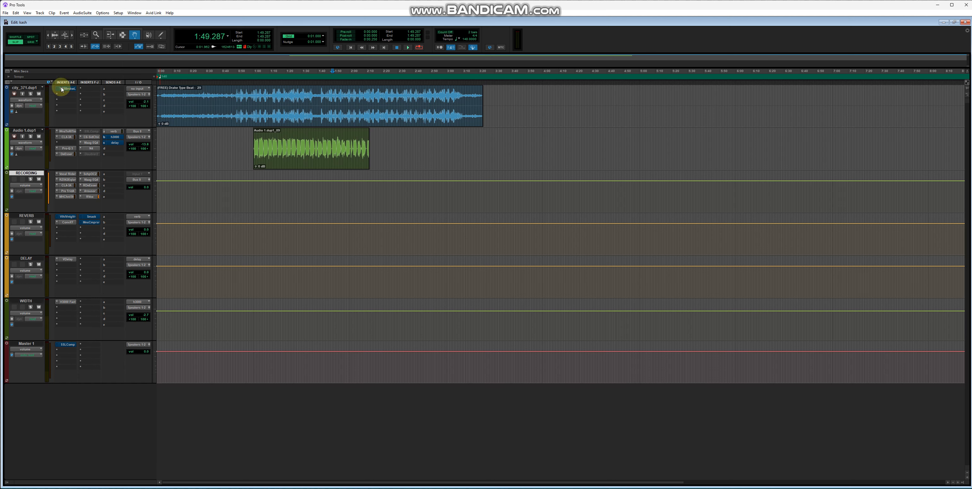
Mute the verb send on Audio 1.dup1 and the city_371.dup1 beat track, and play the vocal alone briefly.
right_click(116, 131)
left_click(124, 133)
left_click(406, 46)
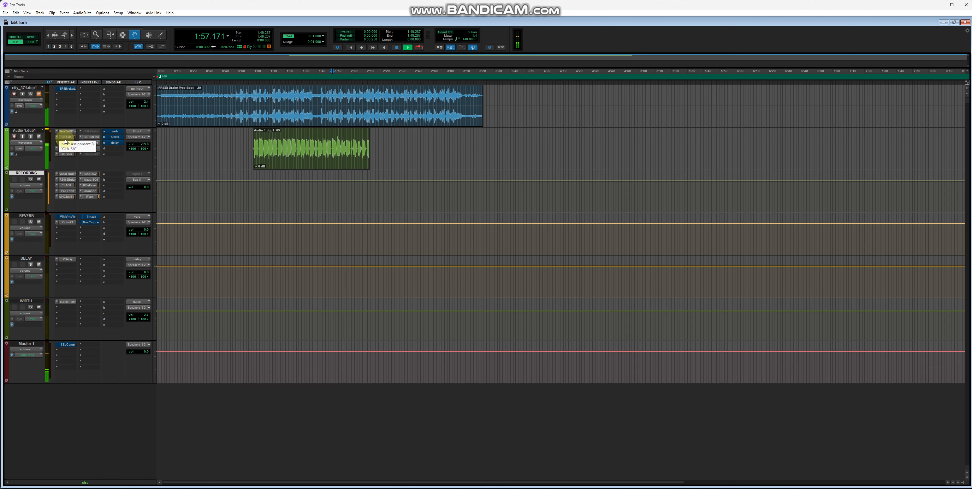
key("space")
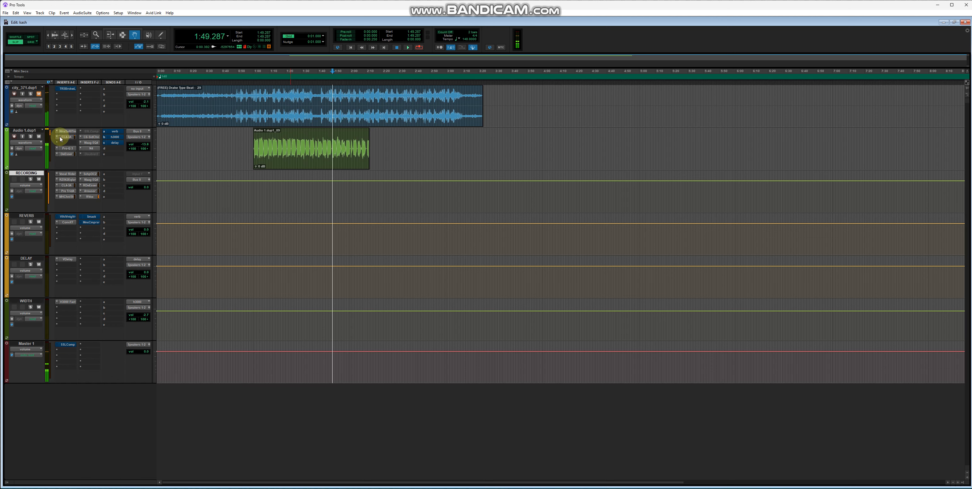
Bypass the inserts that follow Waves Tune Real-Time on the Audio 1.dup1 track, including CLA-3A and Pro-Q 3.
left_click(67, 137, "ctrl")
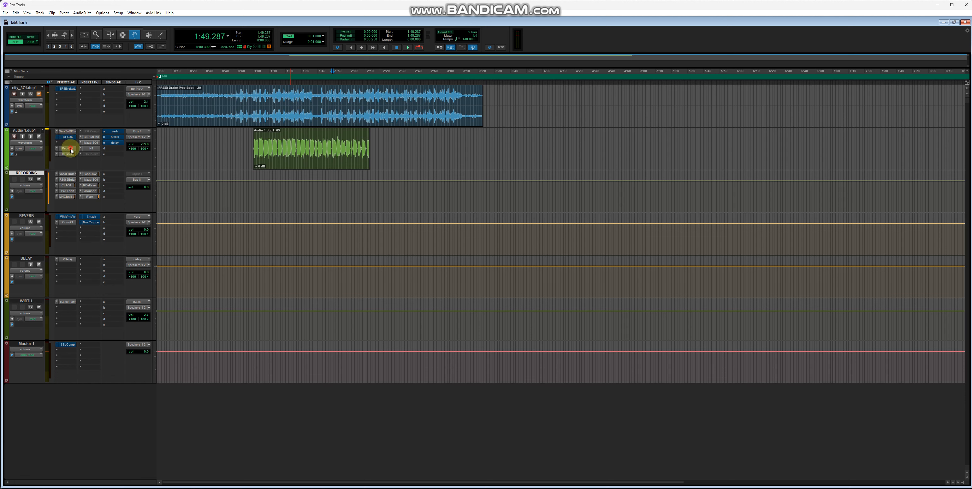
left_click(70, 148, "ctrl")
left_click(70, 154, "ctrl")
right_click(72, 136)
Audition Waves Tune Real-Time on the Audio 1.dup1 vocal and re-enable its CLA-3A compressor before stopping playback.
left_click(69, 131)
left_click(69, 131)
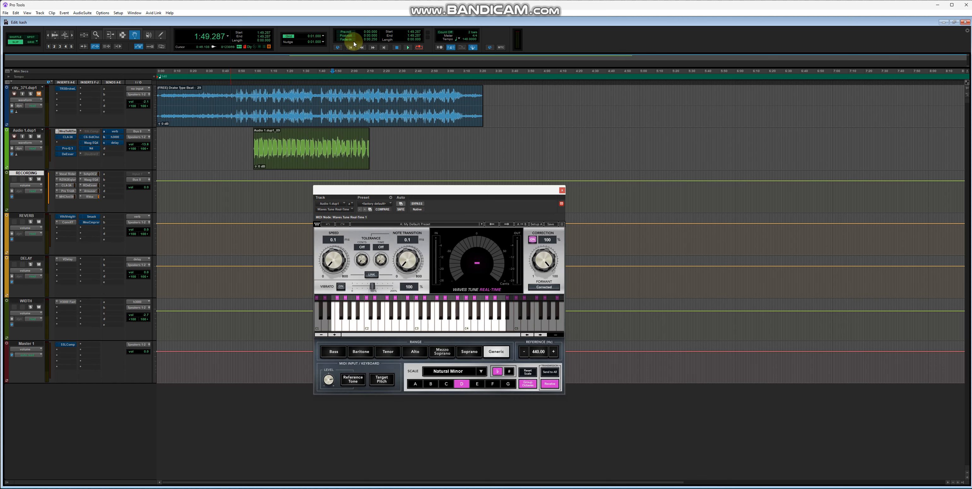
left_click(407, 48)
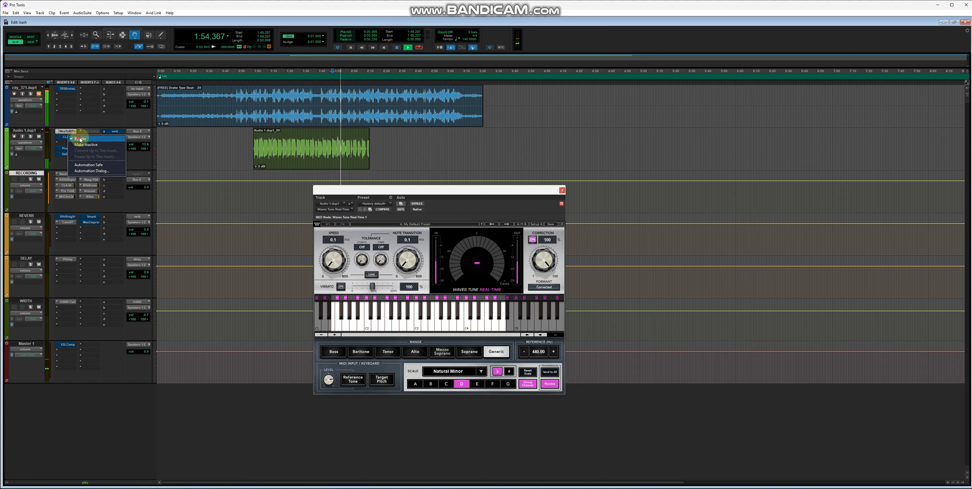
left_click(67, 137)
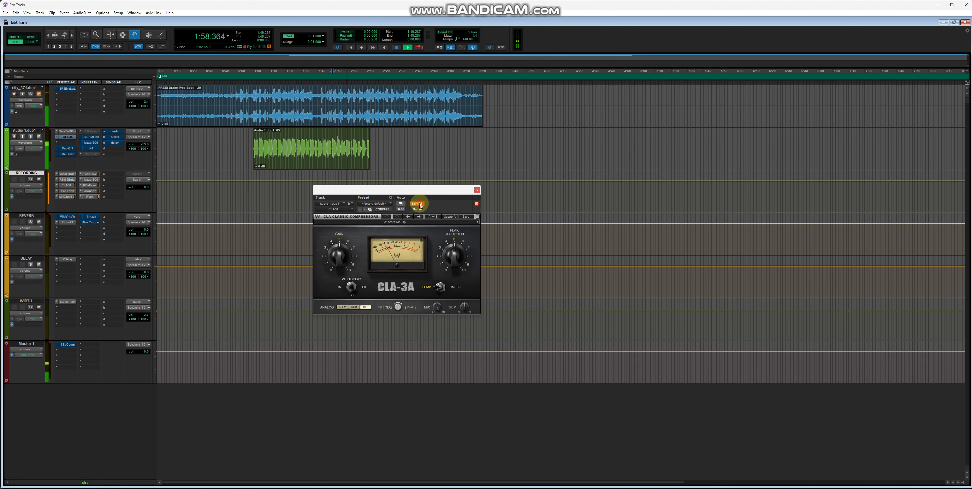
left_click(396, 48)
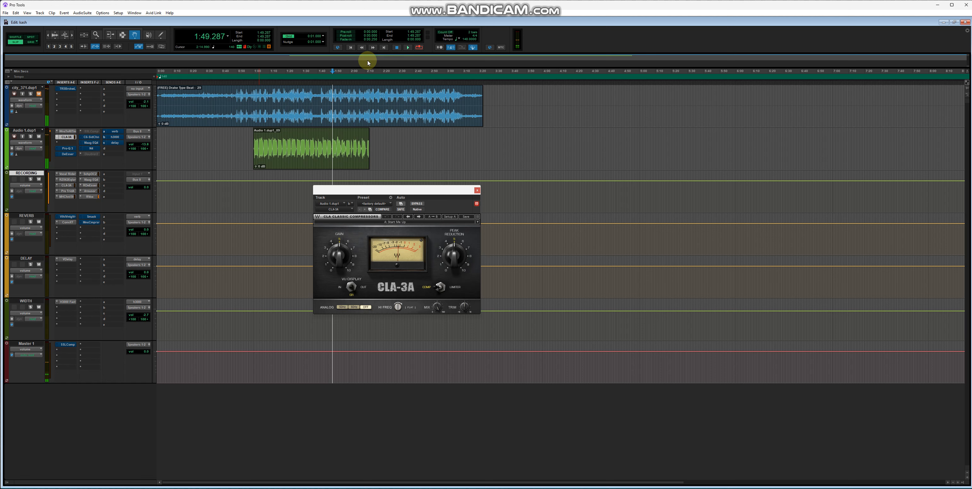
Re-enable the FabFilter Pro-Q 3 insert on the Audio 1.dup1 track and examine its EQ curve.
right_click(69, 150)
left_click(74, 151)
left_click(69, 150)
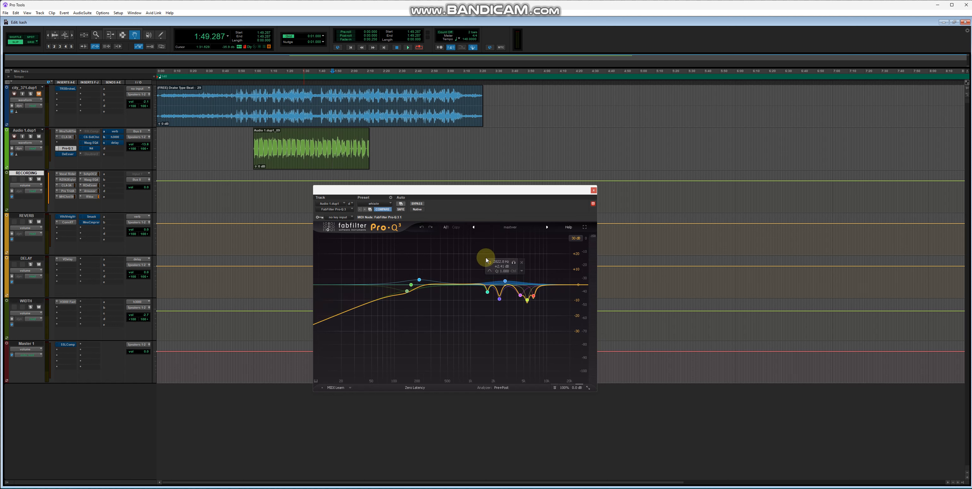
left_click(593, 192)
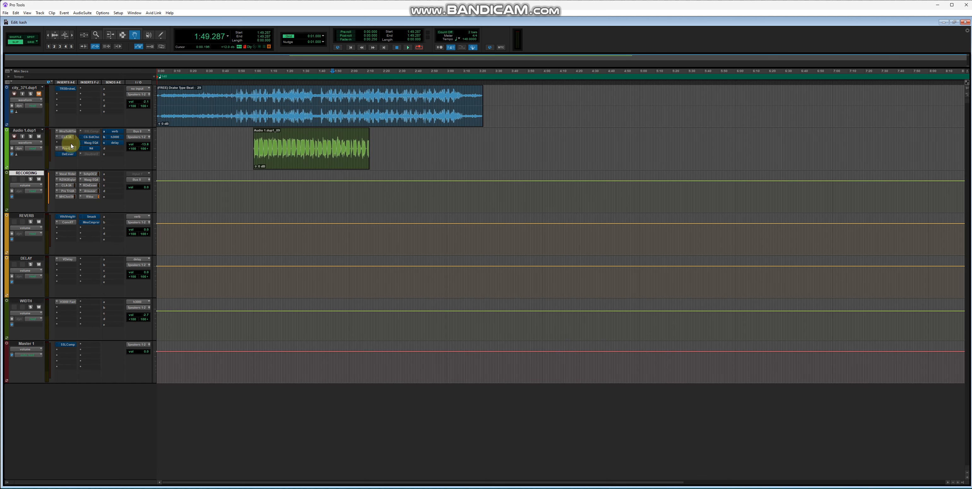
Re-enable the DeEsser insert on the Audio 1.dup1 track, open it, and start playback to hear its effect.
right_click(71, 154)
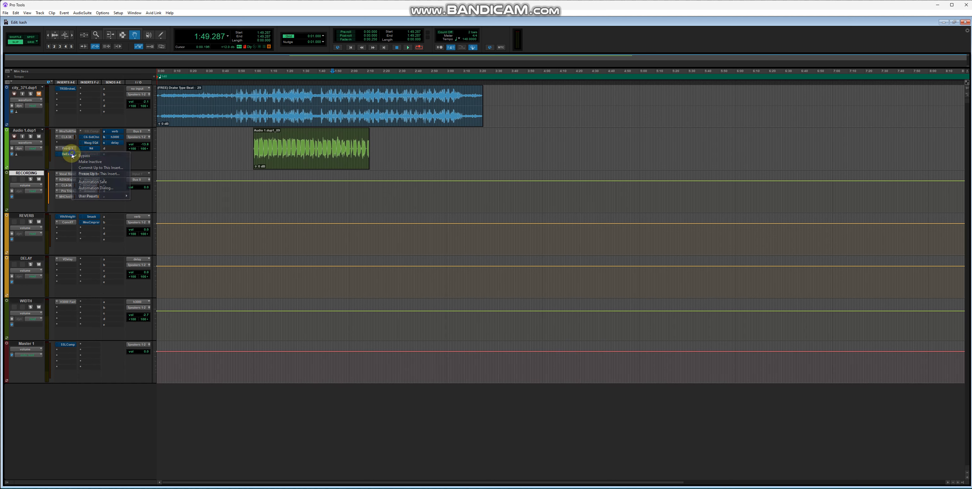
left_click(82, 155)
left_click(67, 154)
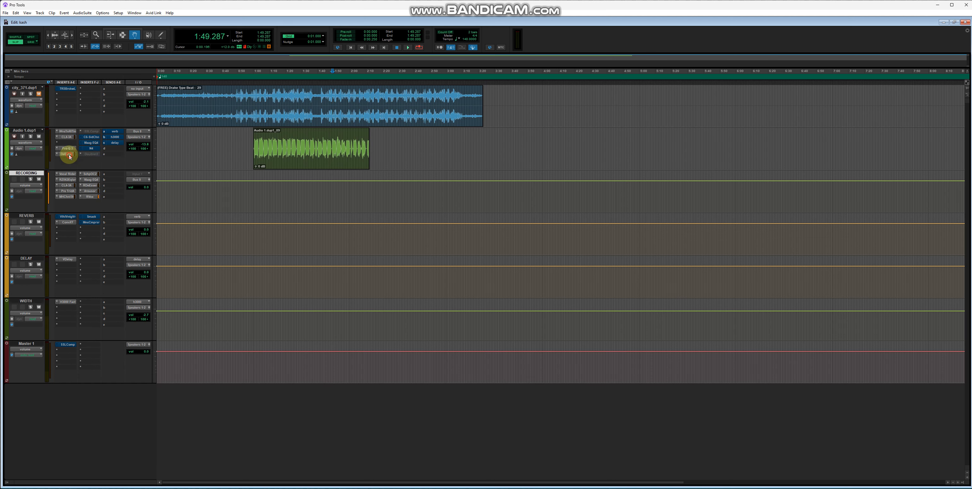
left_click(407, 47)
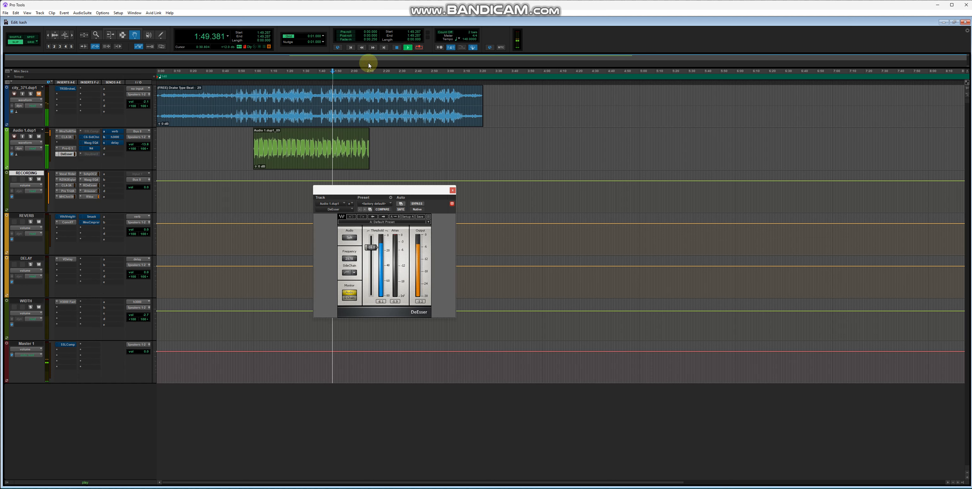
Re-enable the C6-SideChain insert on Audio 1.dup1 and enlarge its interface to 150% in a clear spot.
left_click(99, 139)
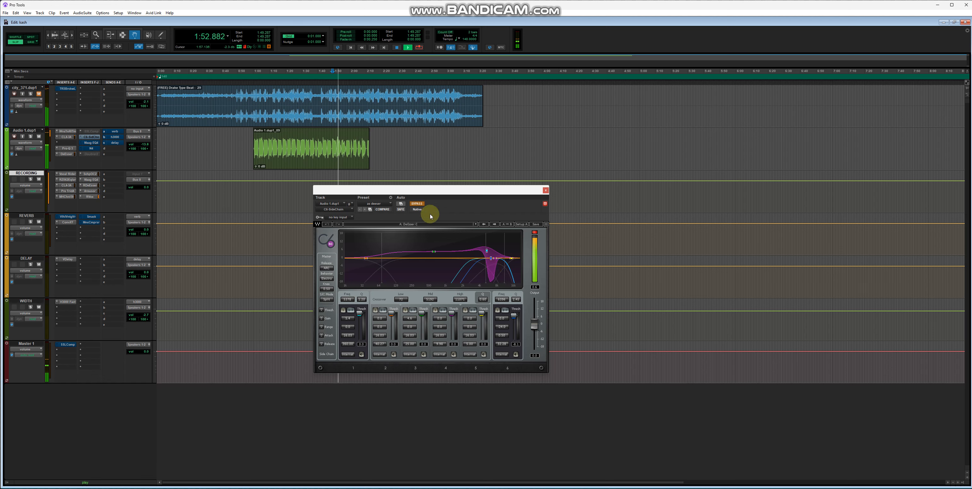
left_click(417, 204)
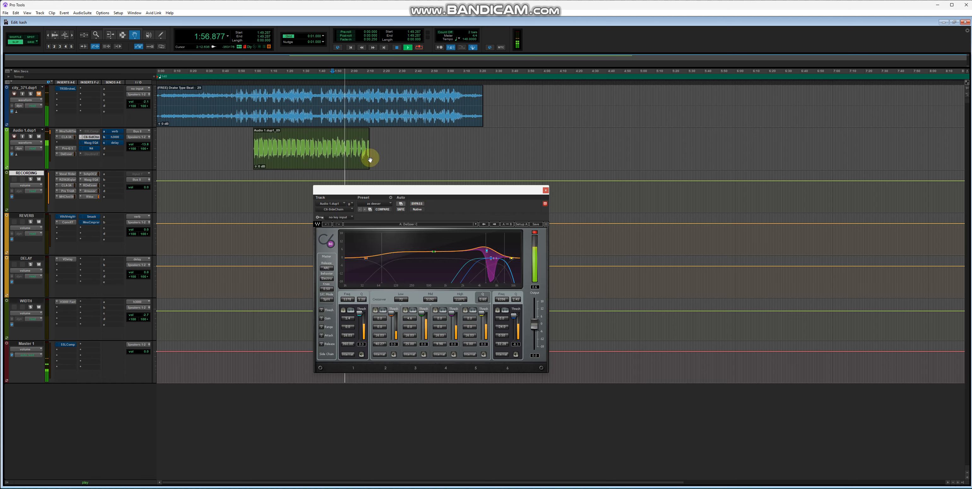
left_click(546, 224)
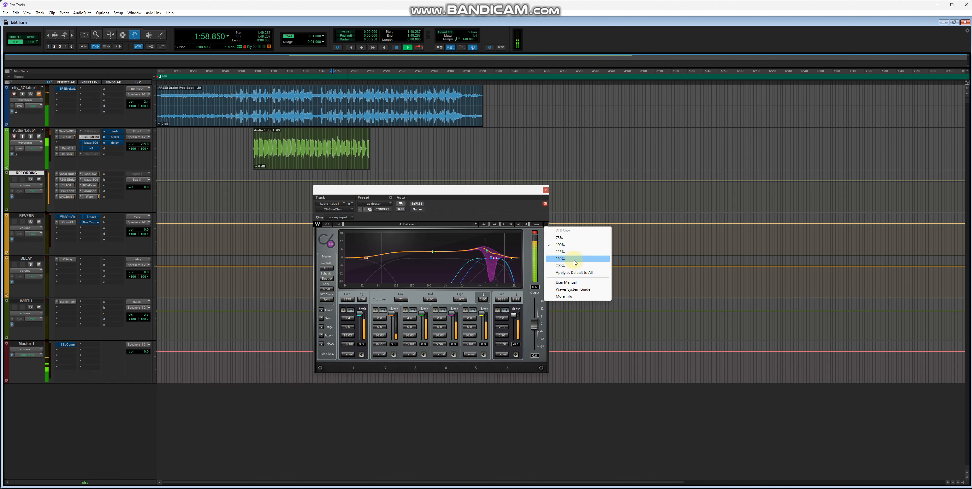
left_click(574, 259)
left_click_drag(462, 191, 407, 190)
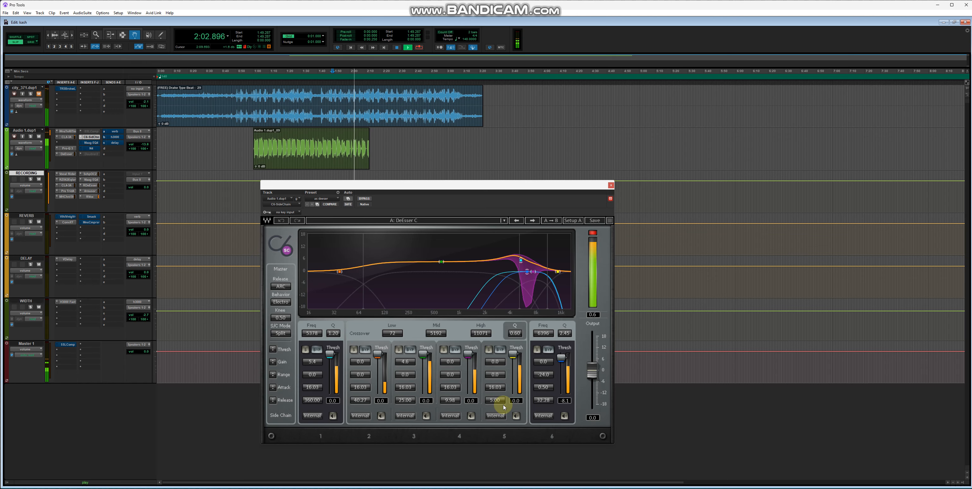
Compare the vocal with the C6-SideChain bypassed and active from about 1:49, leaving it active and closing the plug-in.
left_click(364, 198)
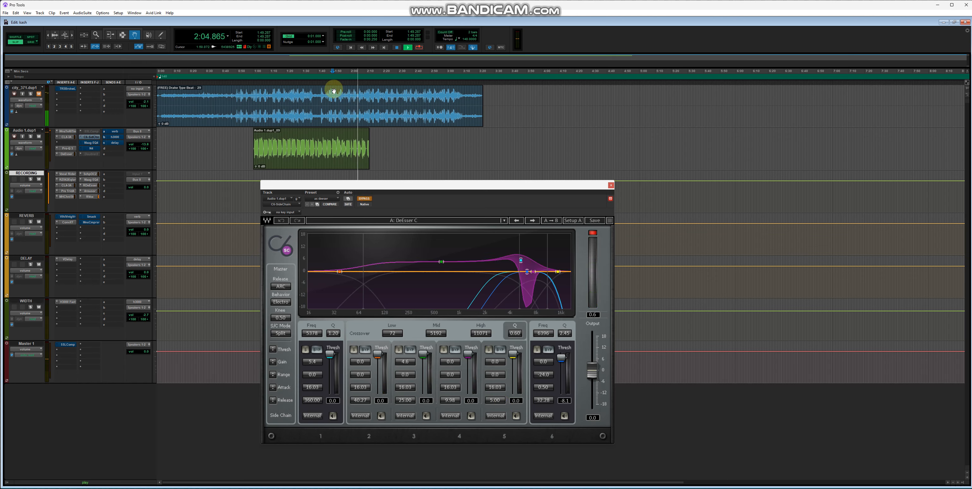
left_click(333, 81)
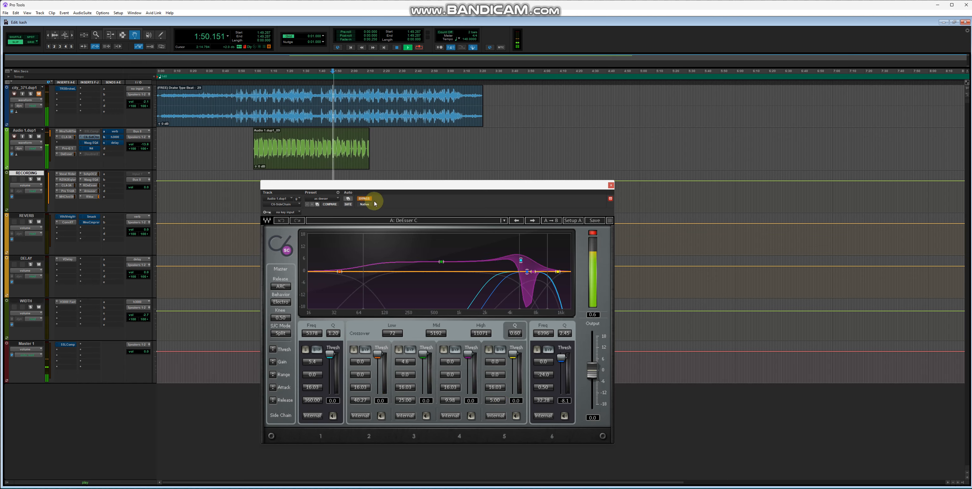
left_click(365, 198)
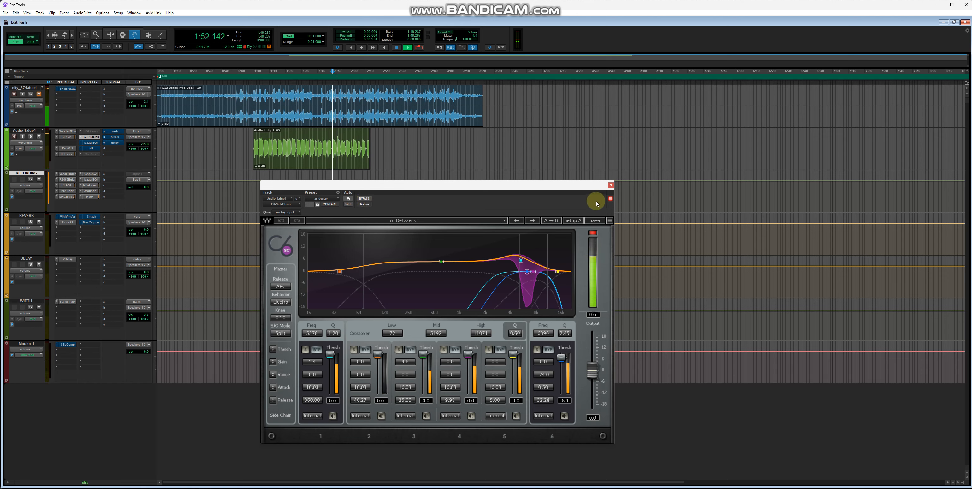
left_click(611, 186)
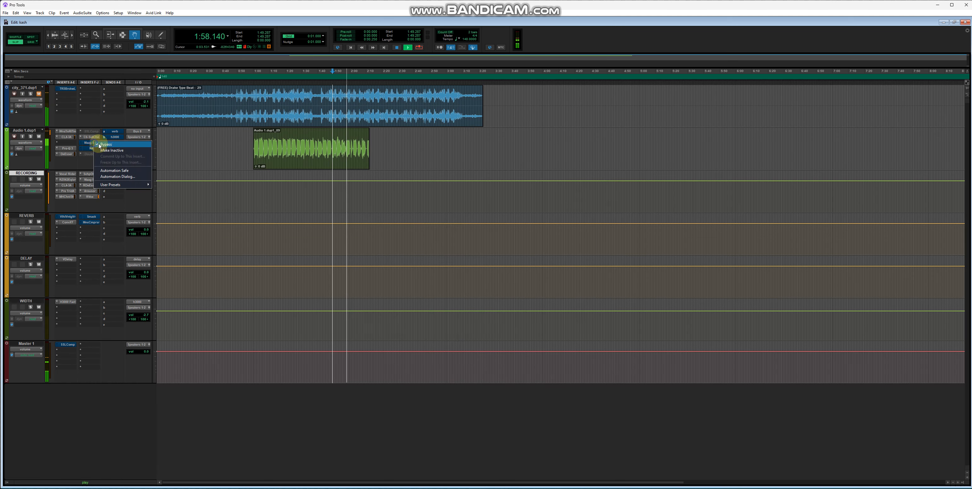
Re-enable the Maag EQ4 insert on Audio 1.dup1 and audition the vocal from about 1:49 before stopping playback.
left_click(97, 143)
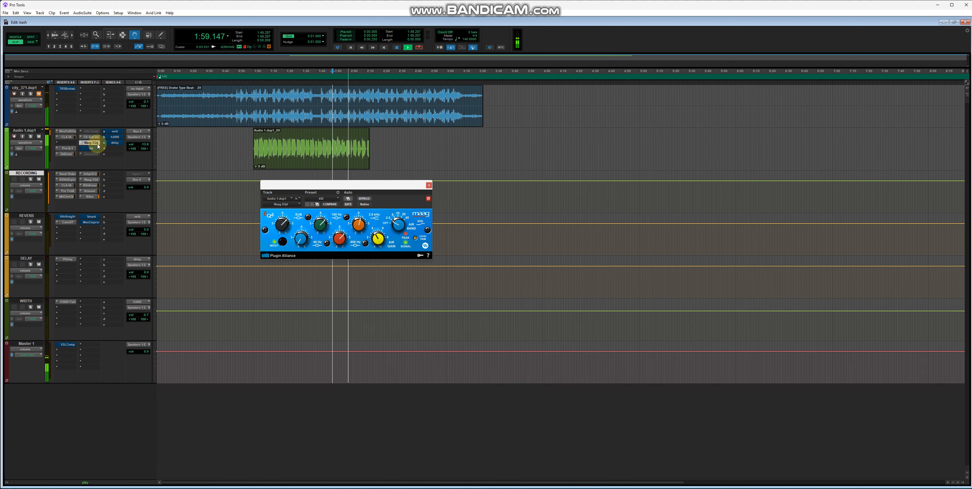
left_click(333, 83)
key("space")
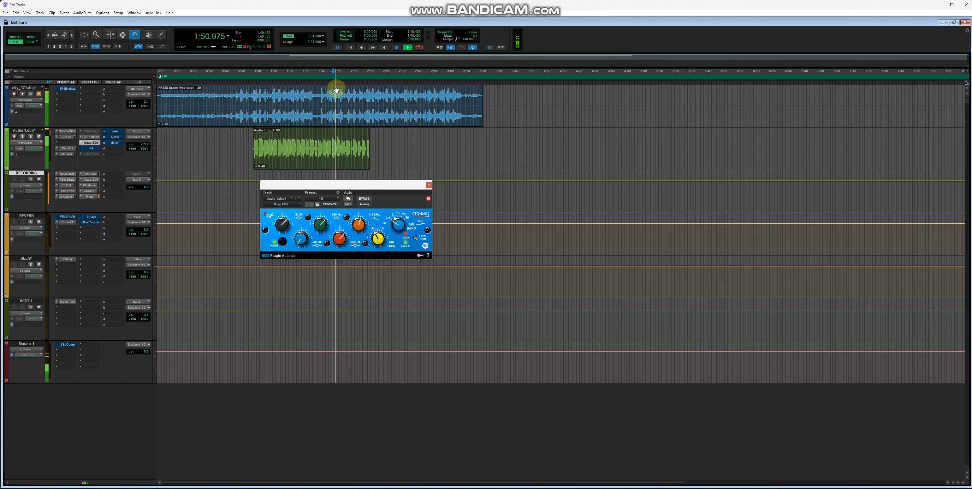
left_click(397, 47)
Re-enable the N64 Compressor insert on Audio 1.dup1 and audition the vocal while toggling its bypass, leaving it active.
left_click(98, 149)
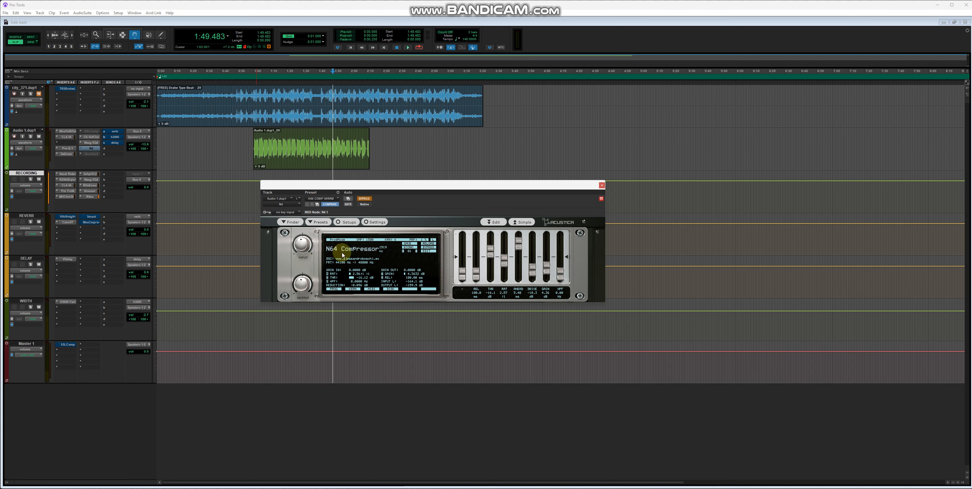
left_click(364, 199)
left_click(407, 47)
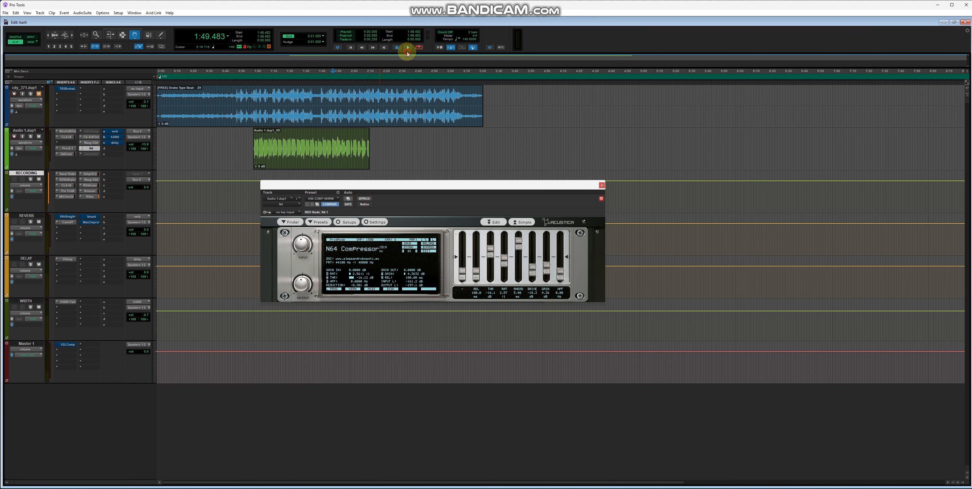
left_click(364, 198)
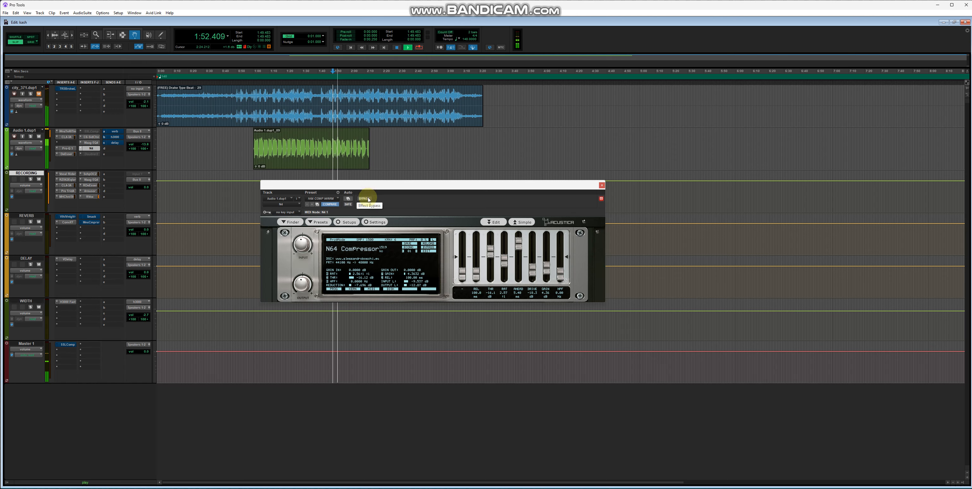
left_click(369, 200)
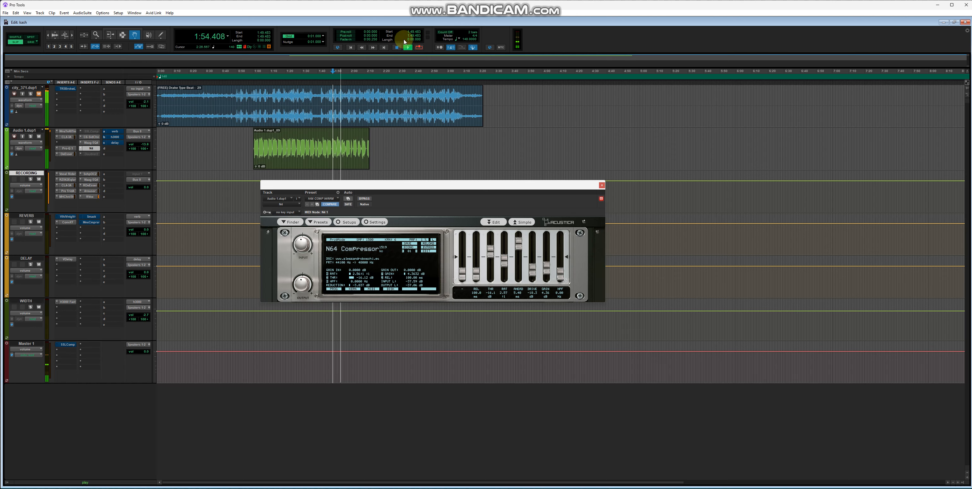
left_click(399, 46)
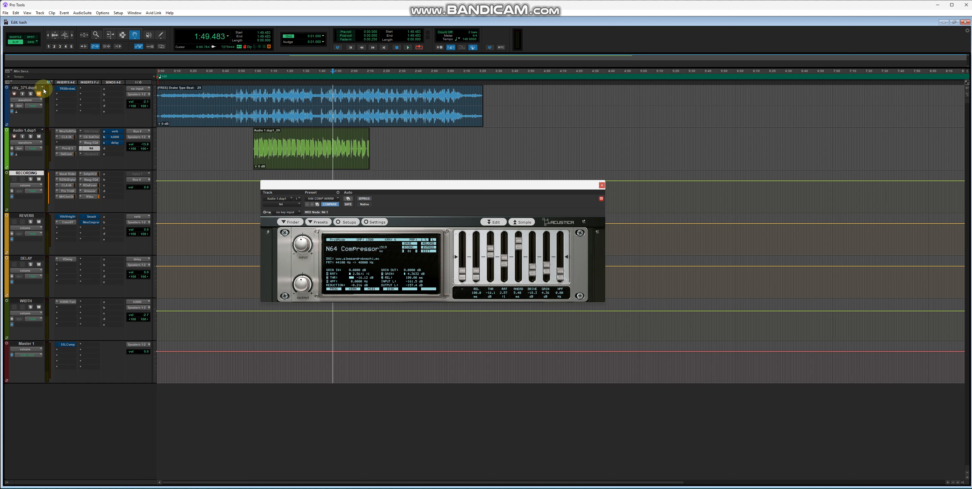
Replay the vocal to compare the N64 Compressor bypassed and active once more, leaving it active and stopping playback.
left_click(408, 48)
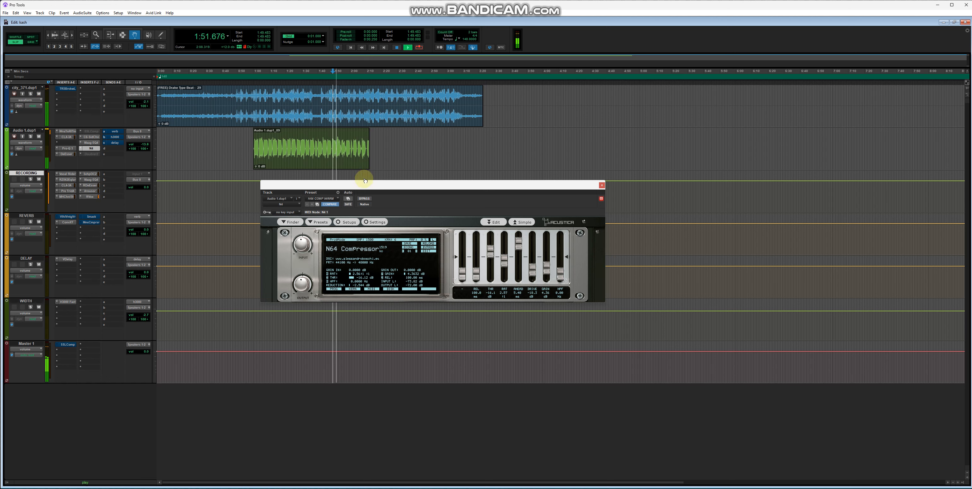
left_click(367, 197)
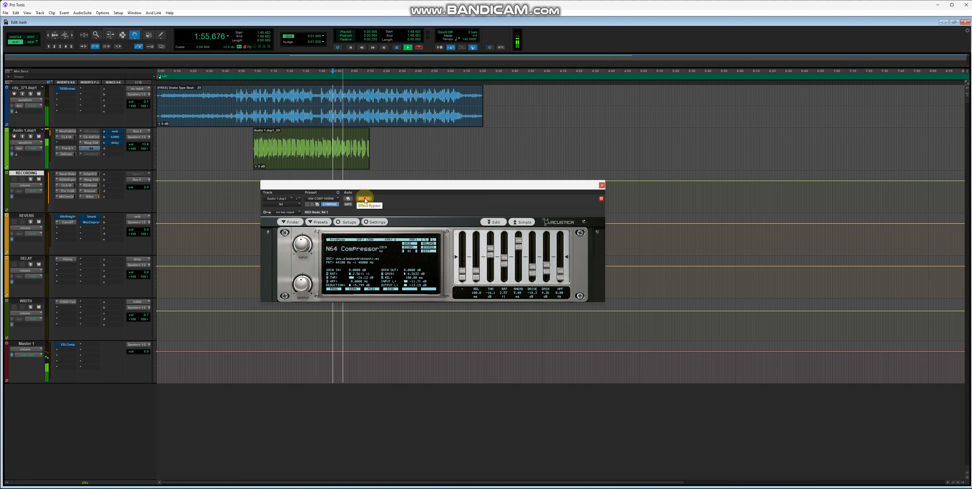
left_click(365, 199)
left_click(397, 48)
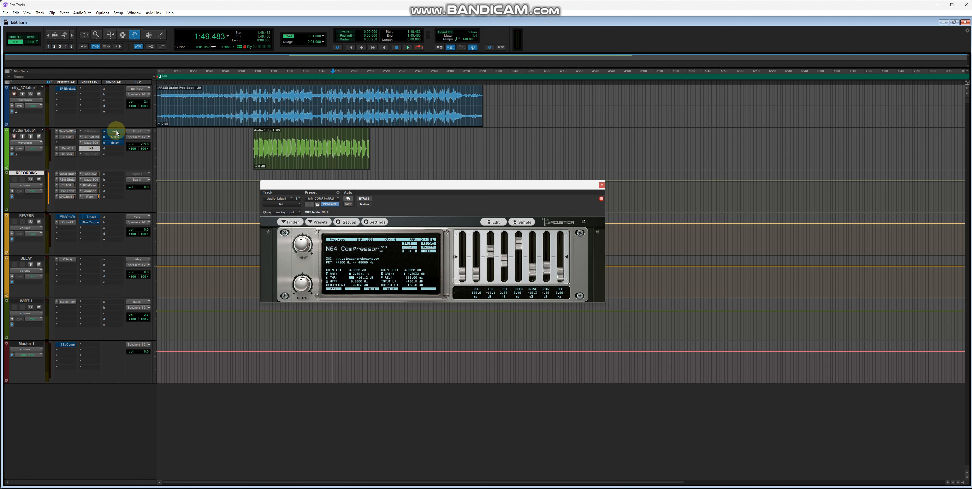
Open ValhallaVintageVerb on the REVERB track, unmute the city_371.dup1 beat track, and start playback.
left_click(38, 94)
left_click(67, 216)
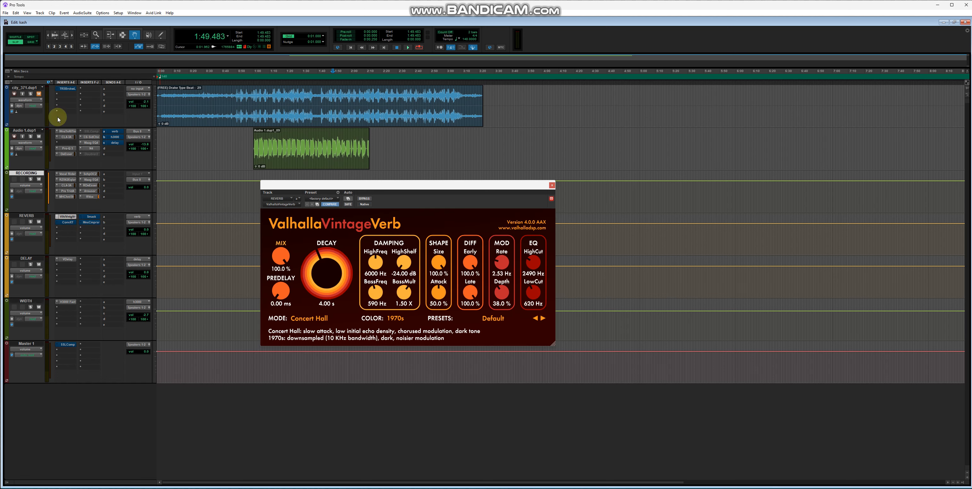
left_click(39, 95)
left_click(406, 48)
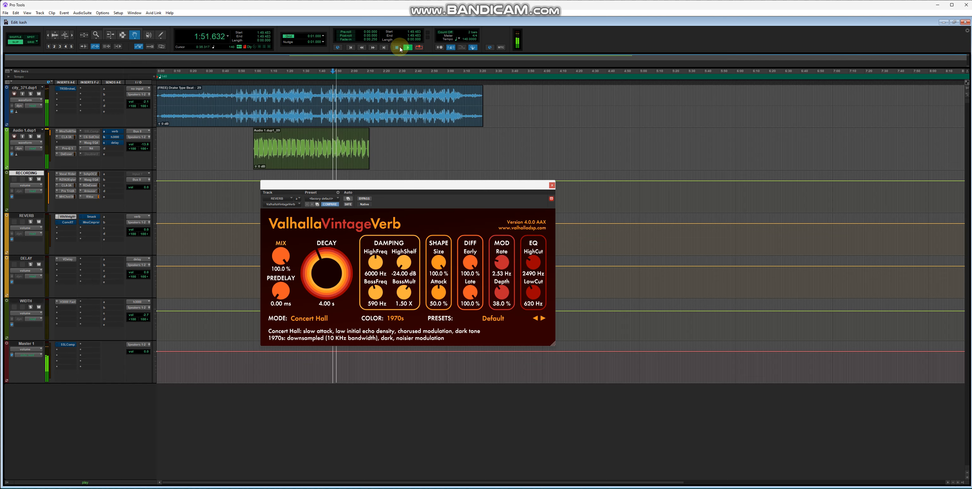
Unmute the verb send on Audio 1.dup1 during playback to hear the reverb, and stop.
right_click(121, 131)
left_click(129, 132)
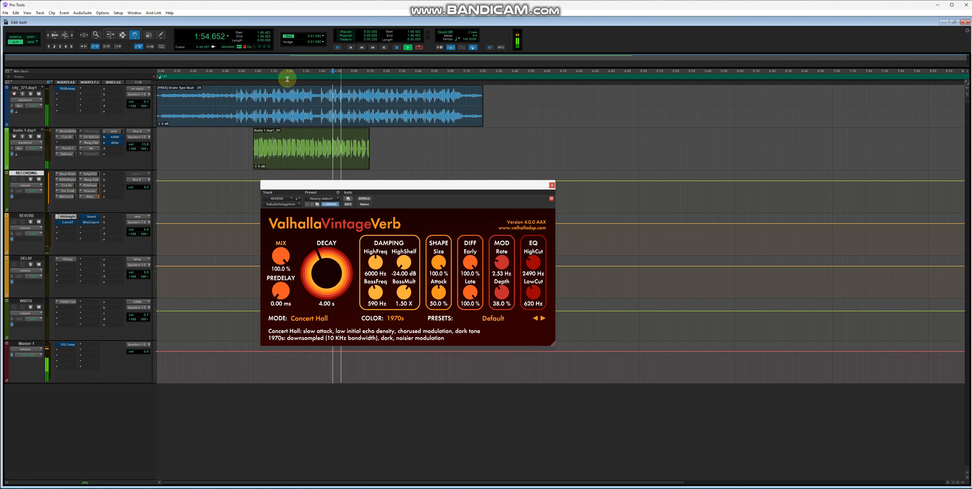
left_click(397, 48)
Bypass ValhallaVintageVerb on the REVERB track and enable its Convology XT insert with the 100 - Plate Echo 3 preset.
left_click(71, 217, "ctrl")
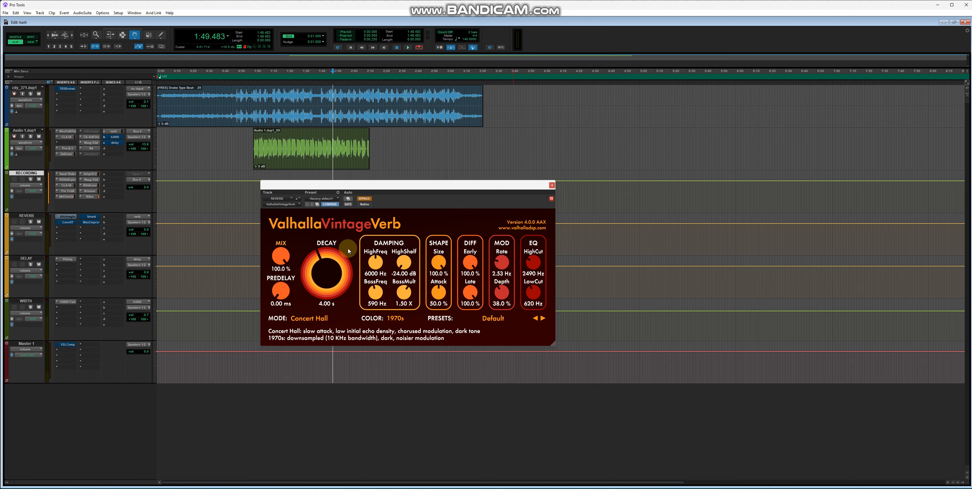
left_click(551, 185)
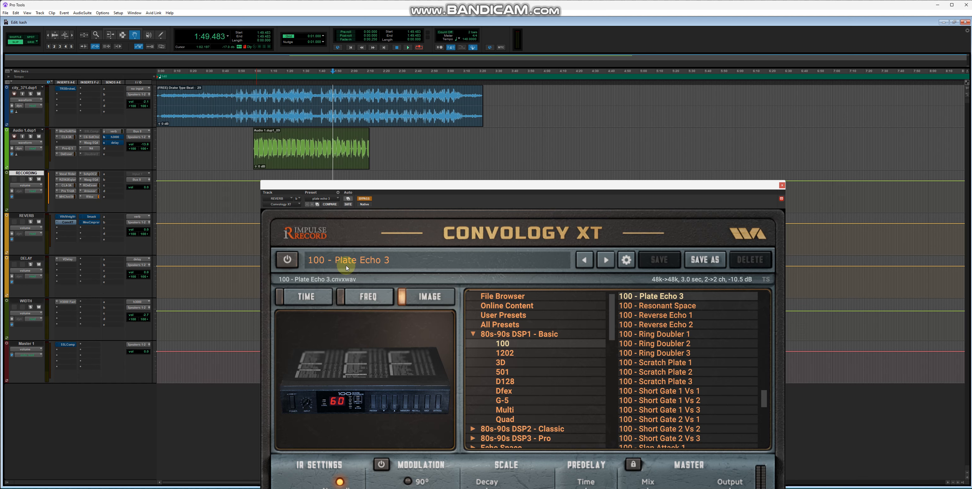
left_click_drag(459, 191, 538, 116)
left_click(482, 135)
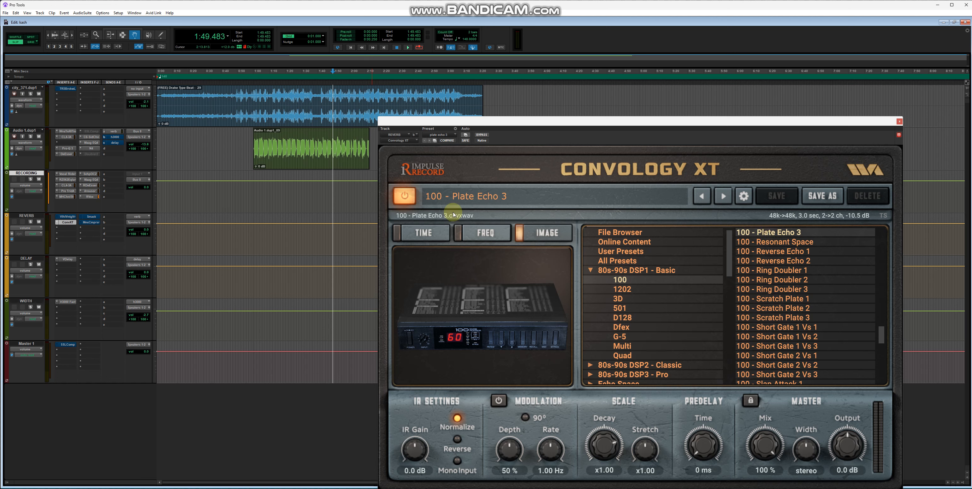
Audition Convology XT, unmute the second send on Audio 1.dup1 during playback, and replay from about 1:49.
left_click(408, 48)
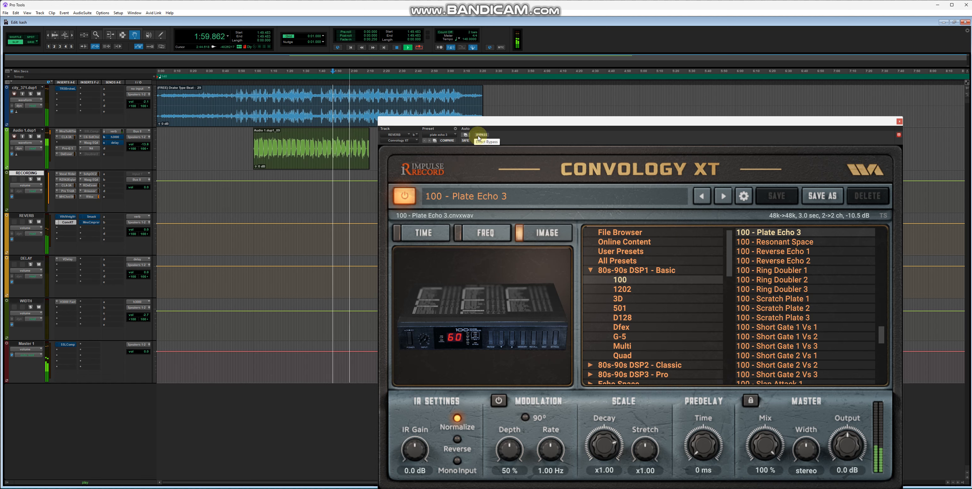
right_click(119, 137)
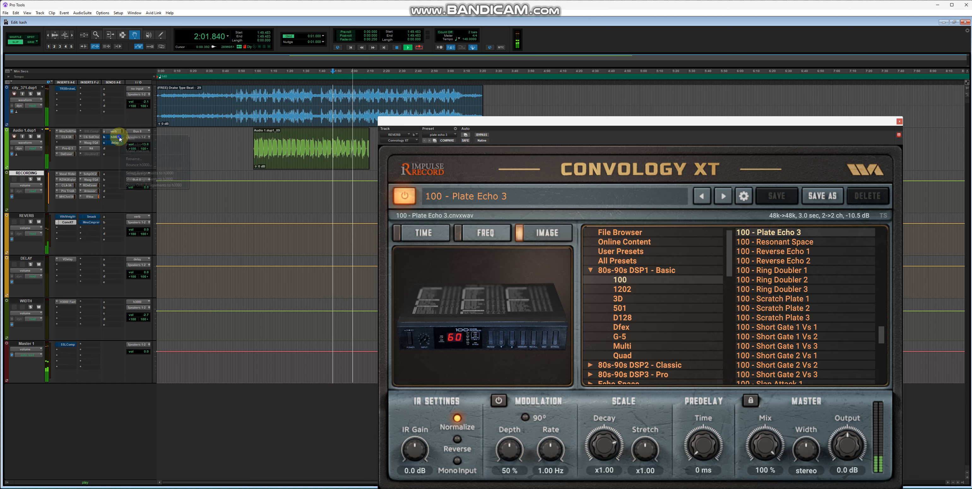
left_click(130, 139)
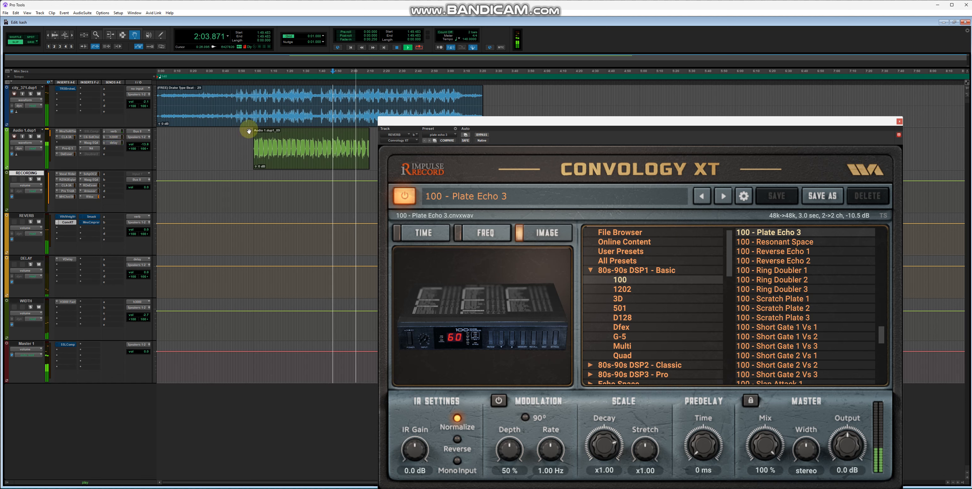
left_click(333, 80)
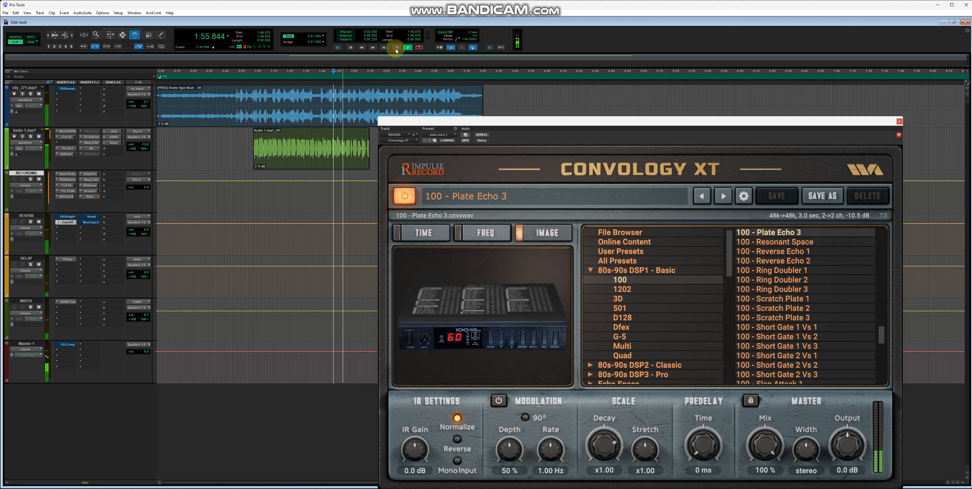
left_click(411, 48)
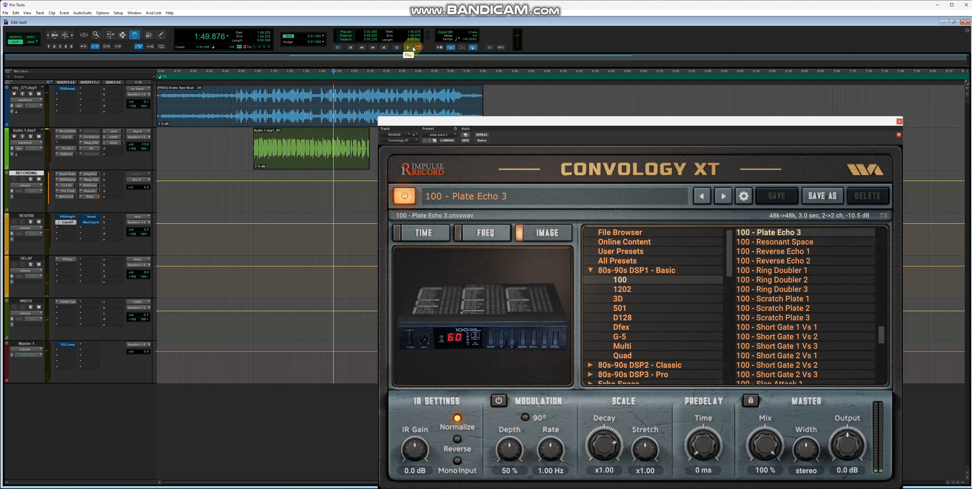